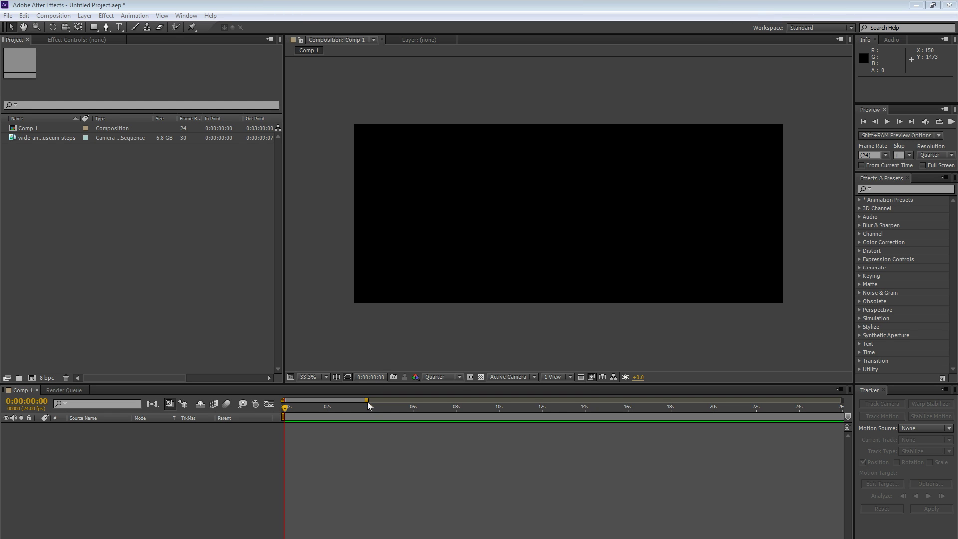
# Select the wide-angle-art-museum-steps image sequence in the Project panel to show its details
pyautogui.click(308, 6)
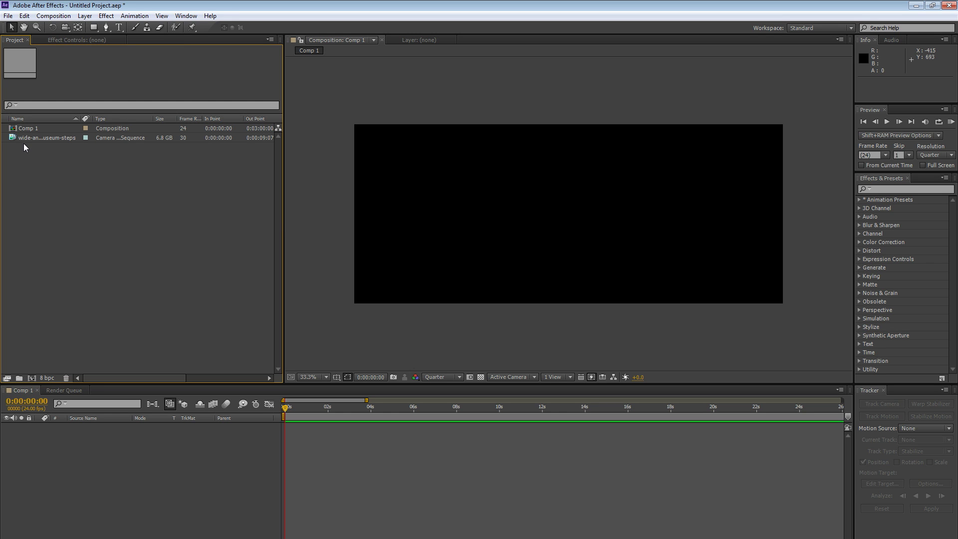
pyautogui.click(65, 138)
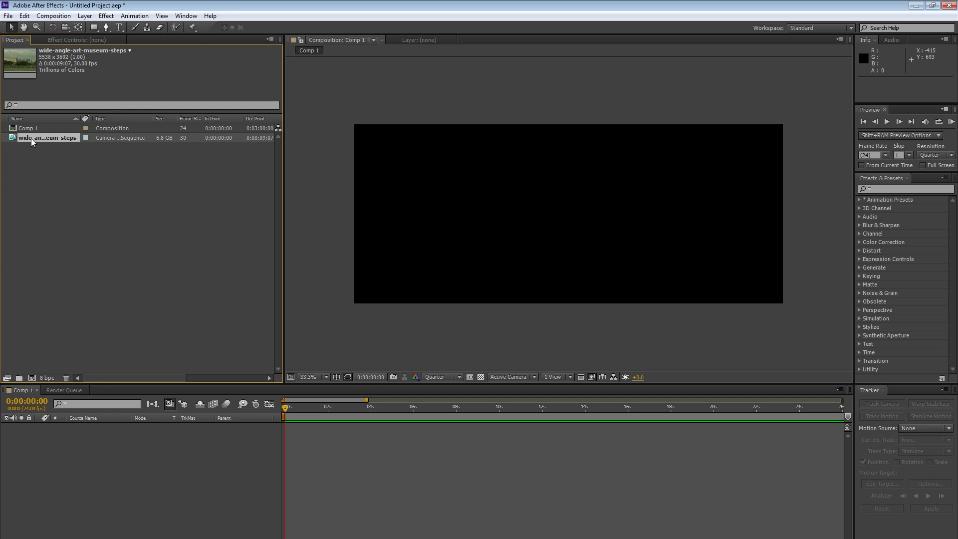
# Drag the wide-angle-art-museum-steps sequence into the Comp 1 timeline as layer 1, then switch to Bridge
pyautogui.moveTo(31, 139); pyautogui.dragTo(88, 447)
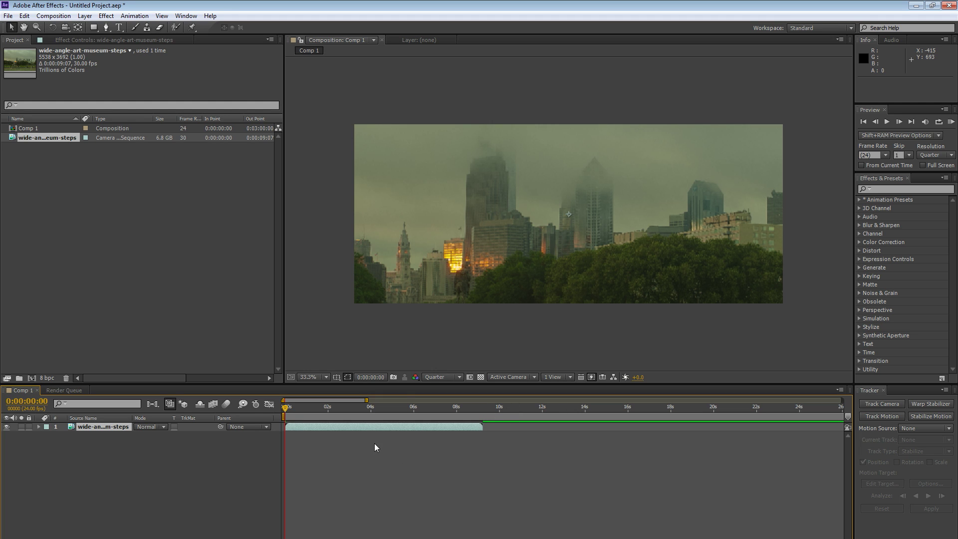
pyautogui.hotkey('alt', 'Tab')
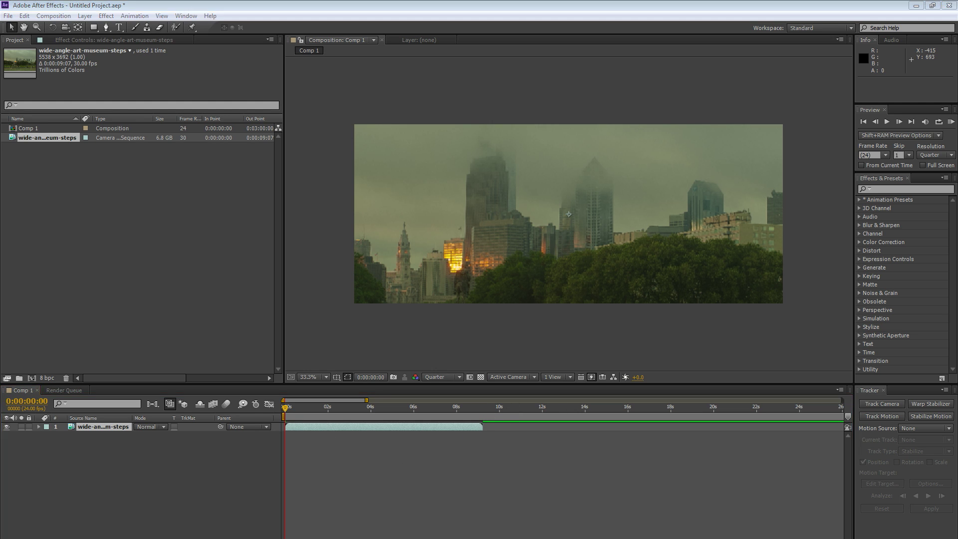
# Scroll through the sequence's CR2 thumbnails in Bridge and return to After Effects
pyautogui.scroll(-5, 298, 287)
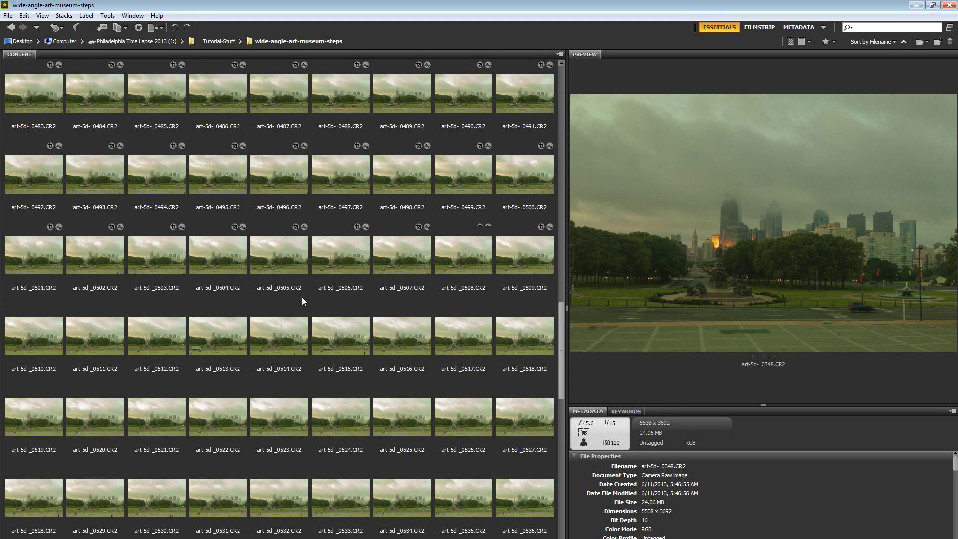
pyautogui.scroll(5, 305, 314)
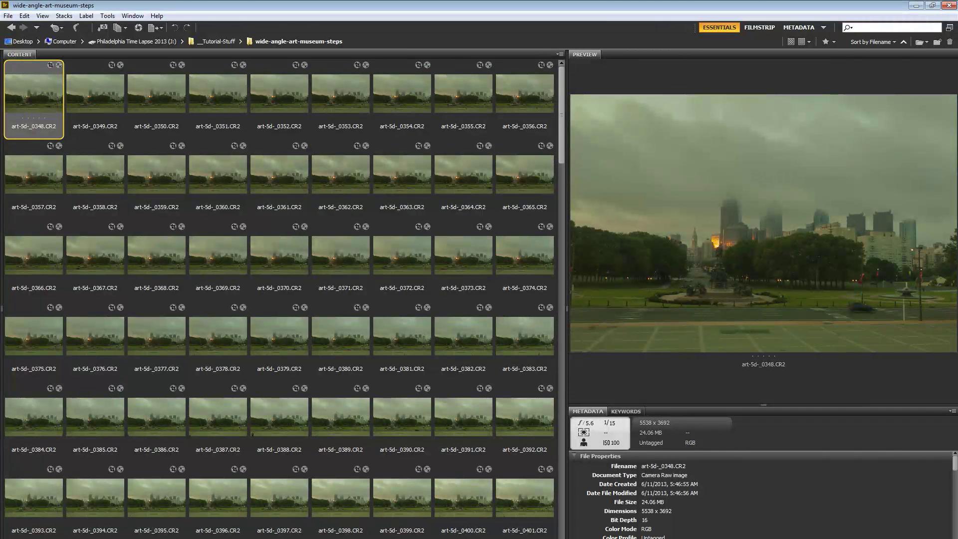
pyautogui.hotkey('alt', 'Tab')
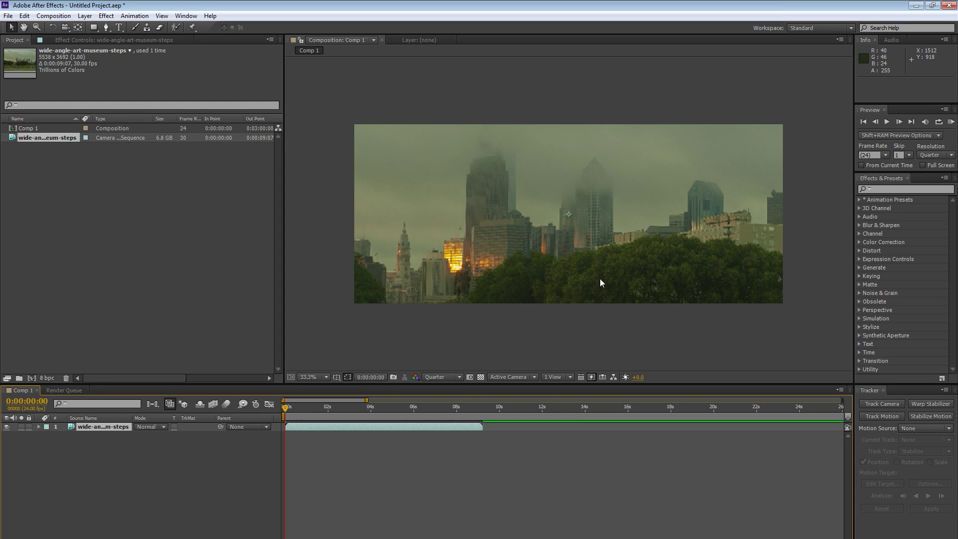
# Scale the skyline layer down to 47% and move it up to position 1290, 476
pyautogui.press(',')
pyautogui.scroll(-2, 564, 240)
pyautogui.scroll(4, 567, 213)
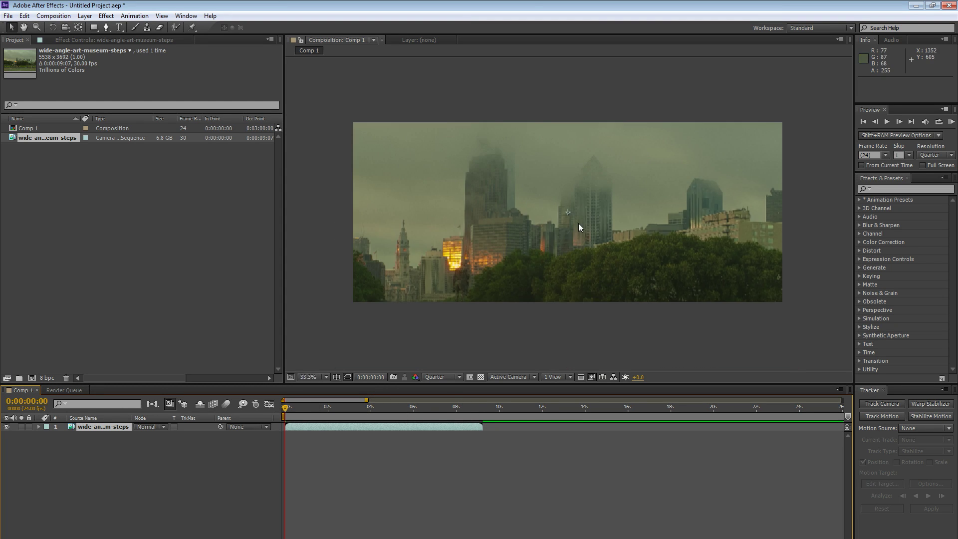
pyautogui.scroll(-2, 578, 223)
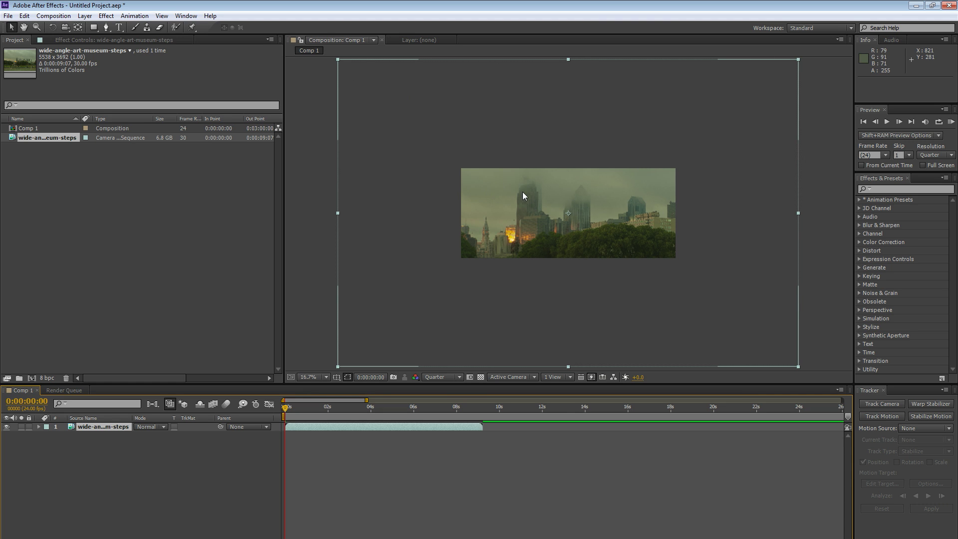
pyautogui.scroll(3, 613, 219)
pyautogui.scroll(-2, 582, 215)
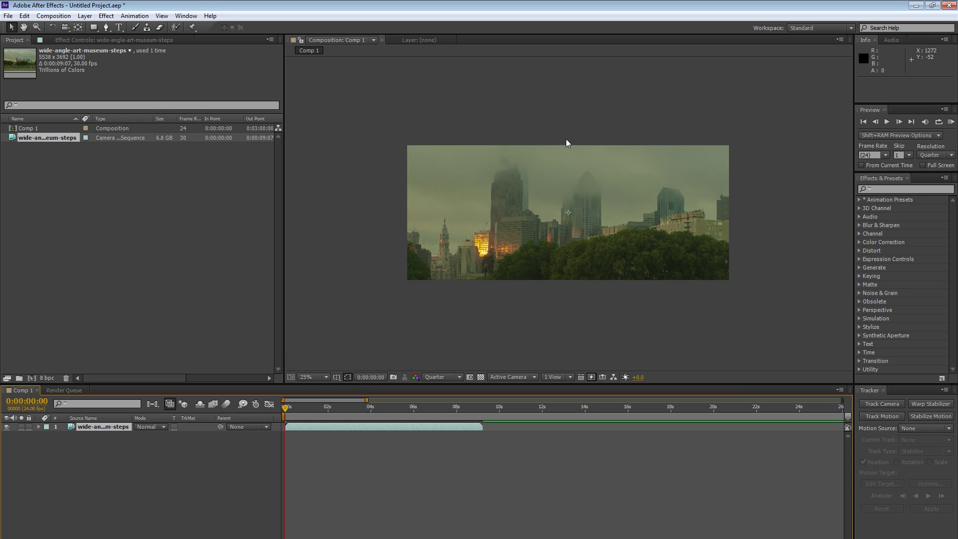
pyautogui.scroll(-1, 642, 242)
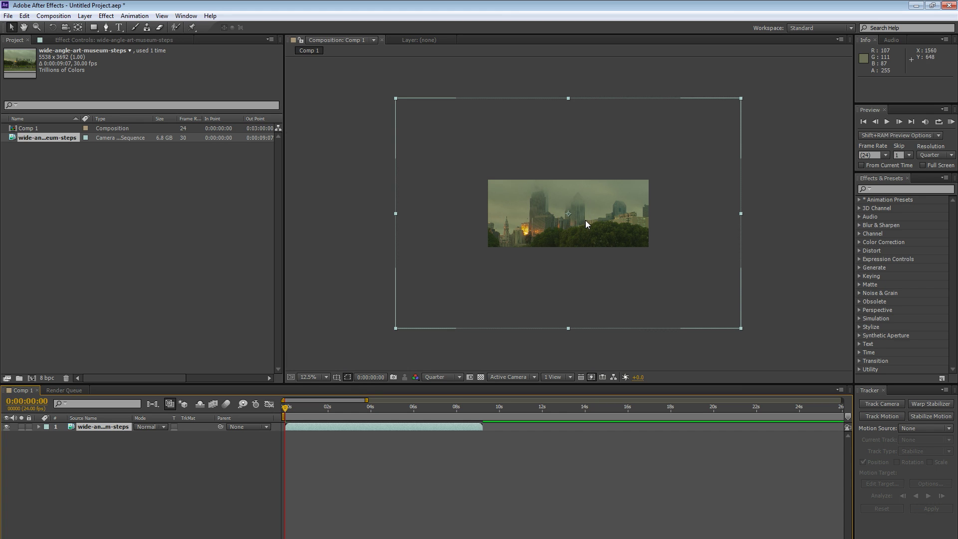
pyautogui.scroll(1, 561, 221)
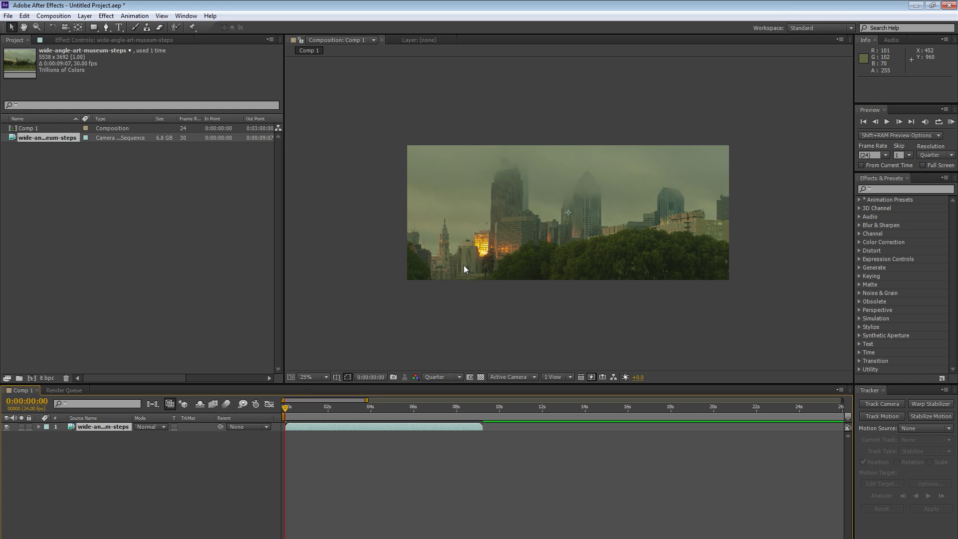
pyautogui.press('alt+shift+KP_Subtract')
pyautogui.press('alt+shift+KP_Subtract')
pyautogui.press('alt+shift+KP_Subtract')
pyautogui.press('alt+shift+KP_Subtract')
pyautogui.press('alt+shift+KP_Subtract')
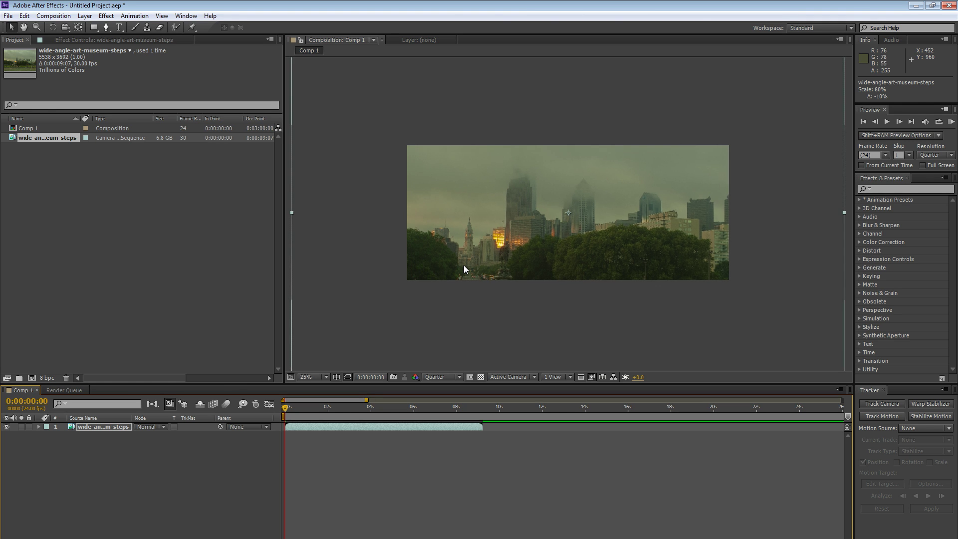
pyautogui.press('alt+KP_Subtract')
pyautogui.press('alt+KP_Subtract')
pyautogui.press('alt+KP_Subtract')
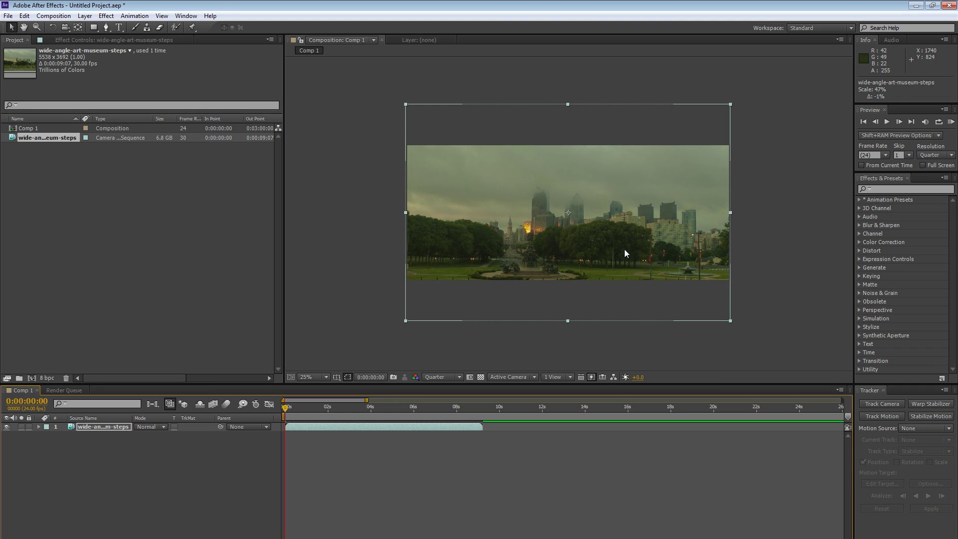
pyautogui.moveTo(625, 249); pyautogui.dragTo(627, 243)
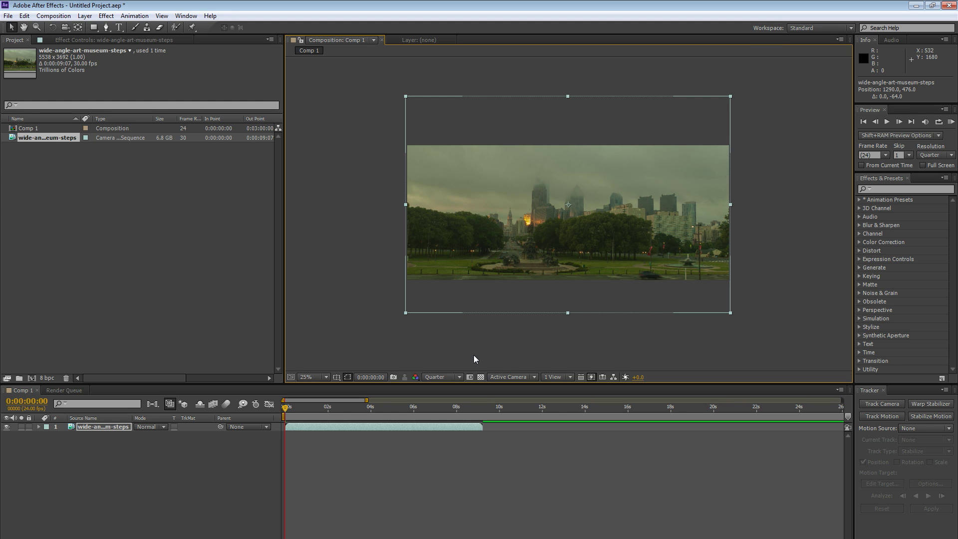
# Reveal the layer's Scale and try enlarging it to 117%, then return it to 100%
pyautogui.press('s')
pyautogui.press('alt+shift+KP_Add')
pyautogui.press('alt+shift+KP_Add')
pyautogui.press('alt+shift+KP_Add')
pyautogui.press('alt+shift+KP_Add')
pyautogui.press('alt+shift+KP_Add')
pyautogui.press('alt+shift+KP_Add')
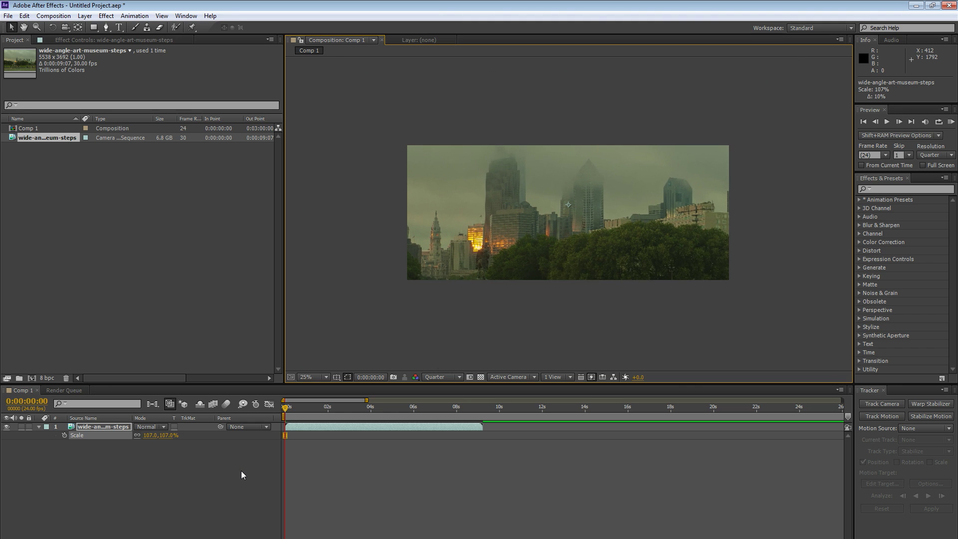
pyautogui.press('alt+shift+KP_Add')
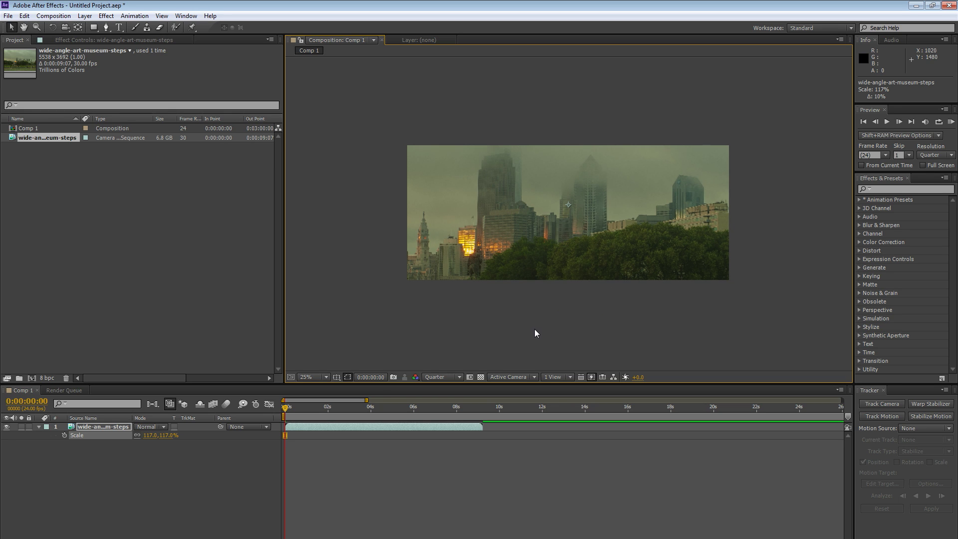
pyautogui.hotkey('alt', '-')
pyautogui.hotkey('alt', '-')
pyautogui.hotkey('alt', '-')
pyautogui.hotkey('alt', '-')
pyautogui.hotkey('alt', '-')
pyautogui.hotkey('alt', '-')
pyautogui.hotkey('alt', '-')
pyautogui.hotkey('alt', '-')
pyautogui.hotkey('alt', '-')
pyautogui.hotkey('alt', '-')
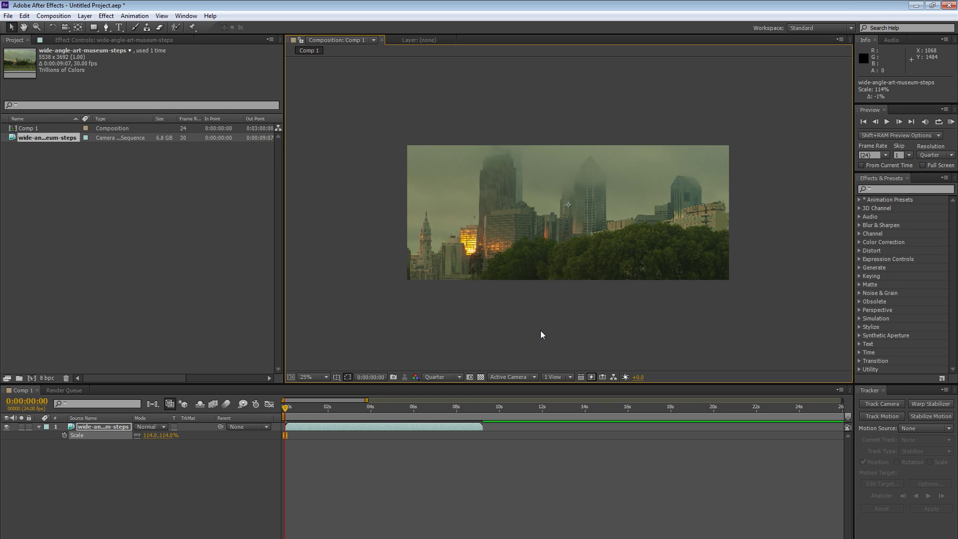
pyautogui.hotkey('alt', '-')
pyautogui.hotkey('alt', '-')
pyautogui.hotkey('alt', '-')
pyautogui.hotkey('alt', '-')
pyautogui.hotkey('alt', '-')
pyautogui.hotkey('alt', '-')
pyautogui.hotkey('alt', '-')
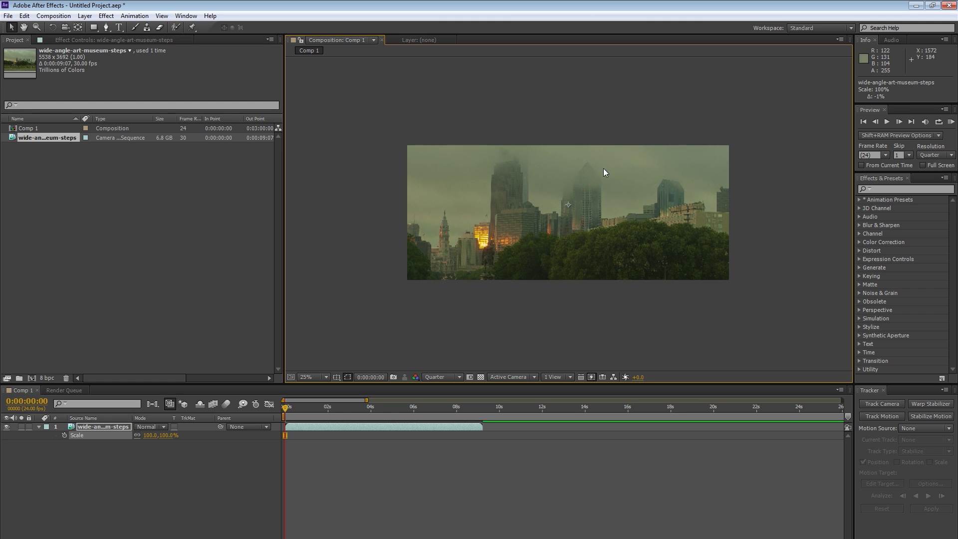
# Fit the whole comp in the viewer, shrink the layer to 60% and move it up
pyautogui.press(',')
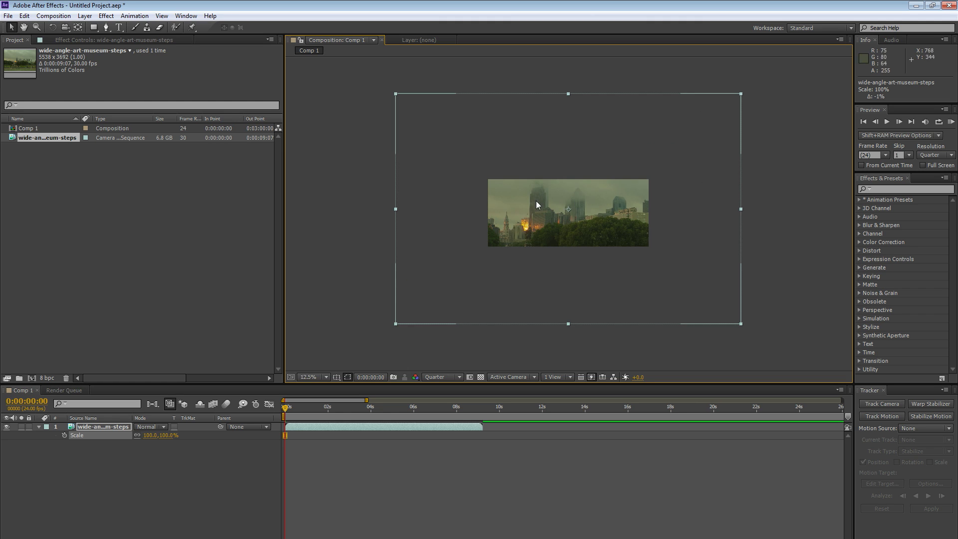
pyautogui.press('.')
pyautogui.press('.')
pyautogui.press(',')
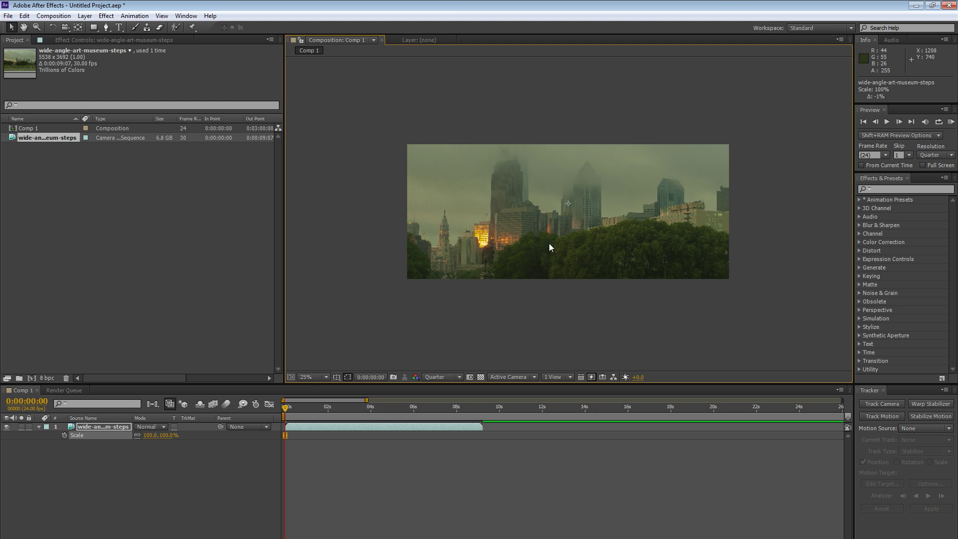
pyautogui.click(327, 377)
pyautogui.click(323, 389)
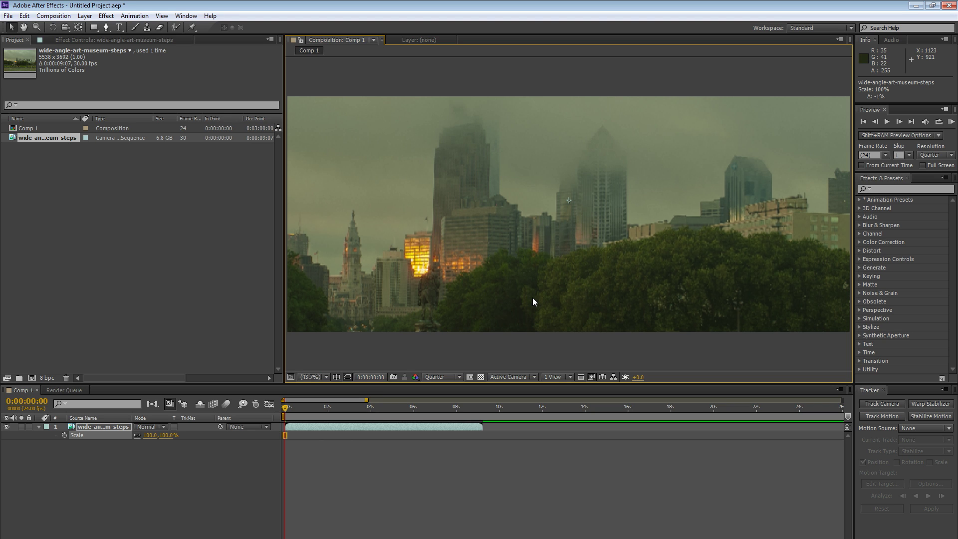
pyautogui.press(',')
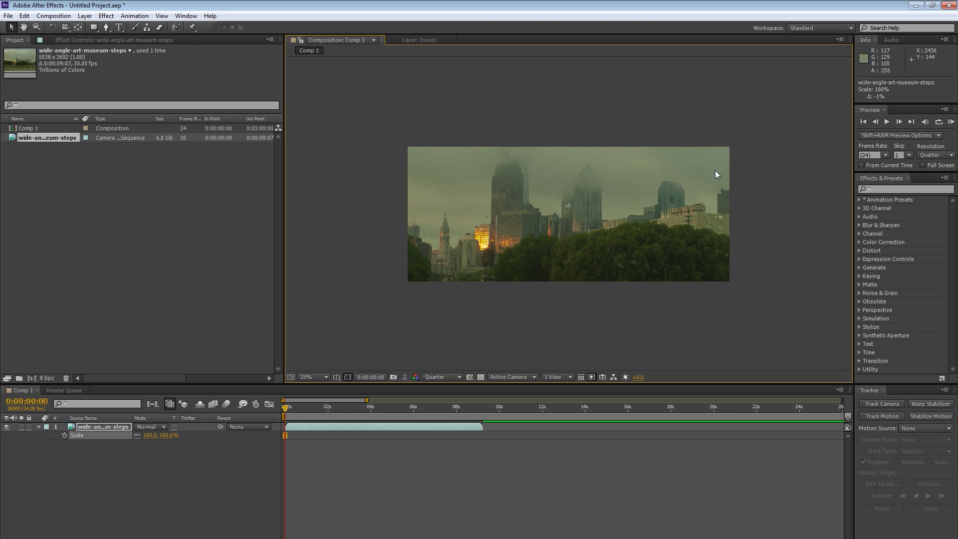
pyautogui.press('alt+shift+KP_Subtract')
pyautogui.press('alt+shift+KP_Subtract')
pyautogui.press('alt+shift+KP_Subtract')
pyautogui.press('alt+shift+KP_Subtract')
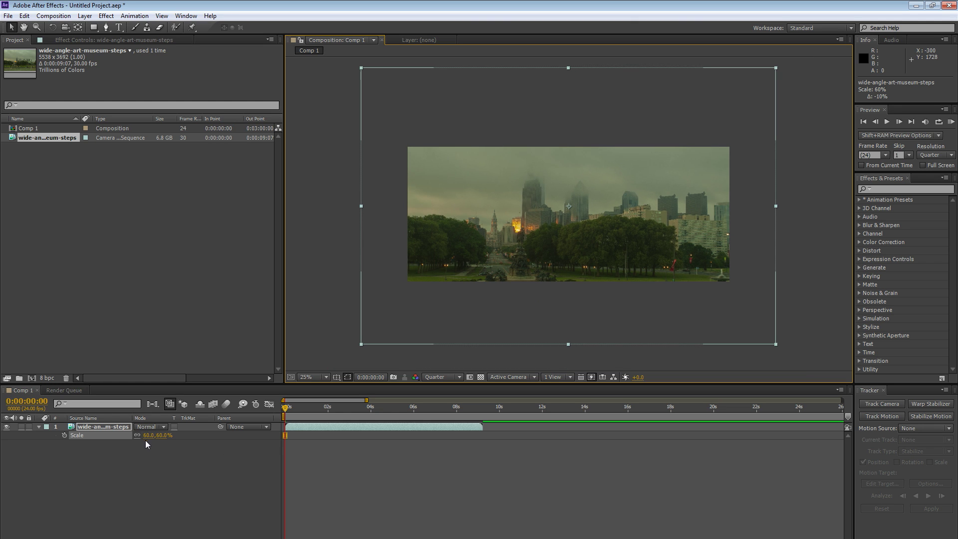
pyautogui.moveTo(688, 252); pyautogui.dragTo(627, 225)
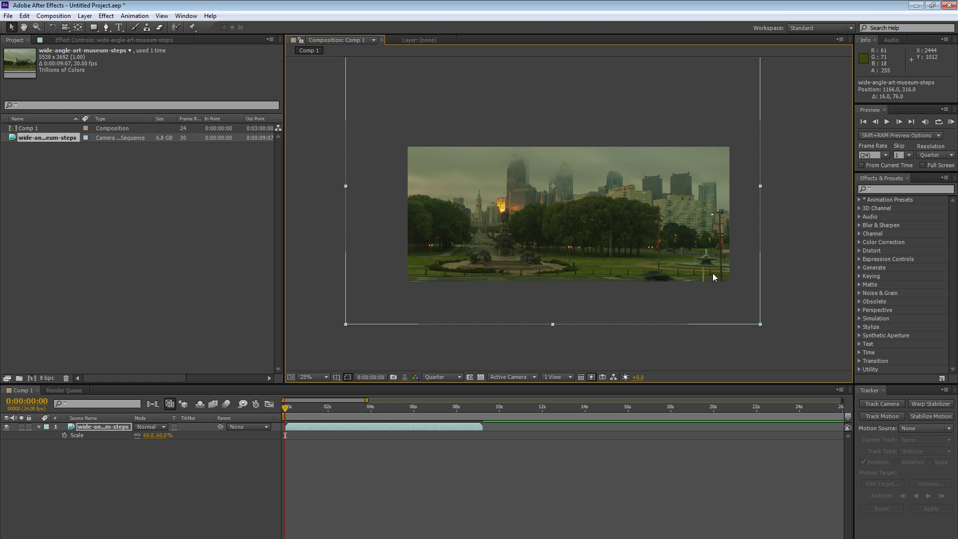
# Reduce the layer's scale to 54% and nudge it to position 1142, 376
pyautogui.moveTo(580, 217); pyautogui.dragTo(580, 218)
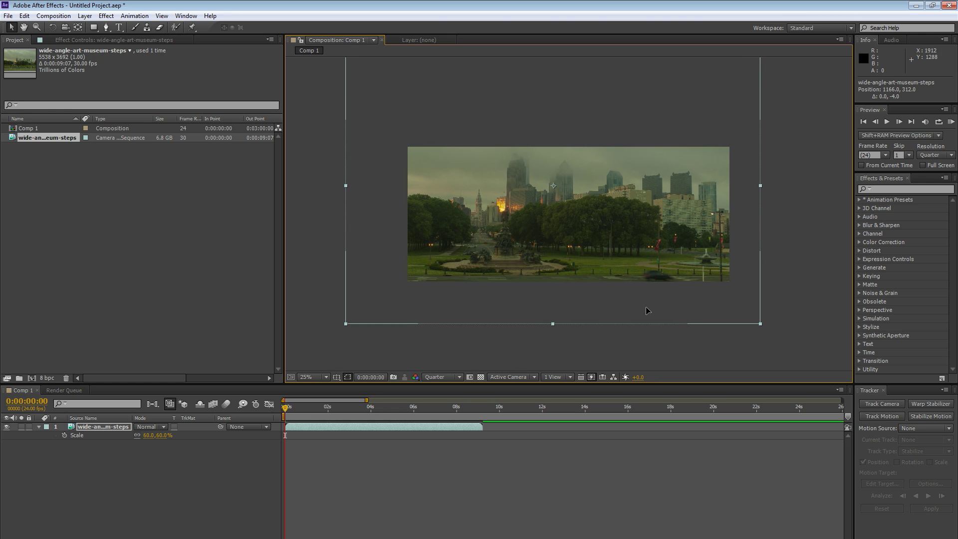
pyautogui.press('alt+KP_Subtract')
pyautogui.press('alt+KP_Subtract')
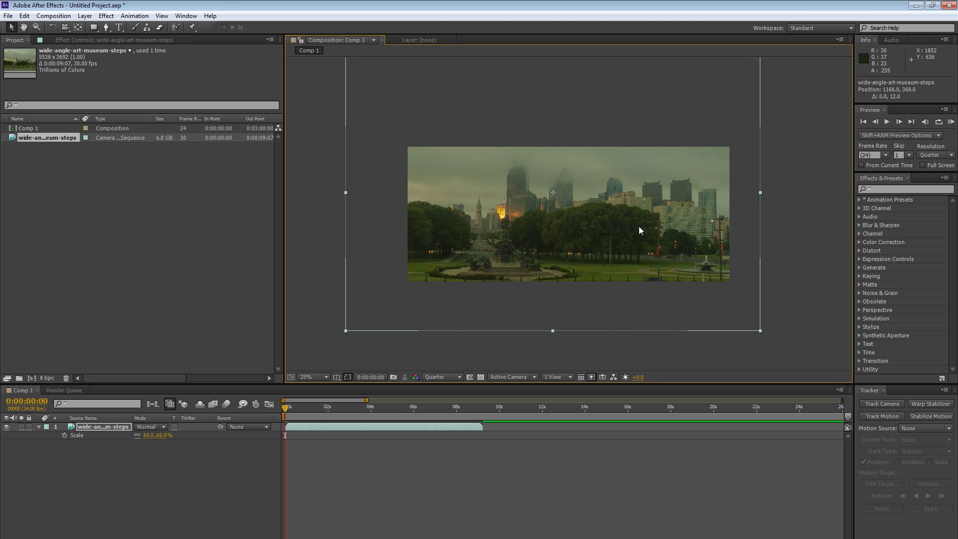
pyautogui.press('alt+KP_Subtract')
pyautogui.press('alt+KP_Subtract')
pyautogui.press('alt+KP_Subtract')
pyautogui.press('alt+KP_Subtract')
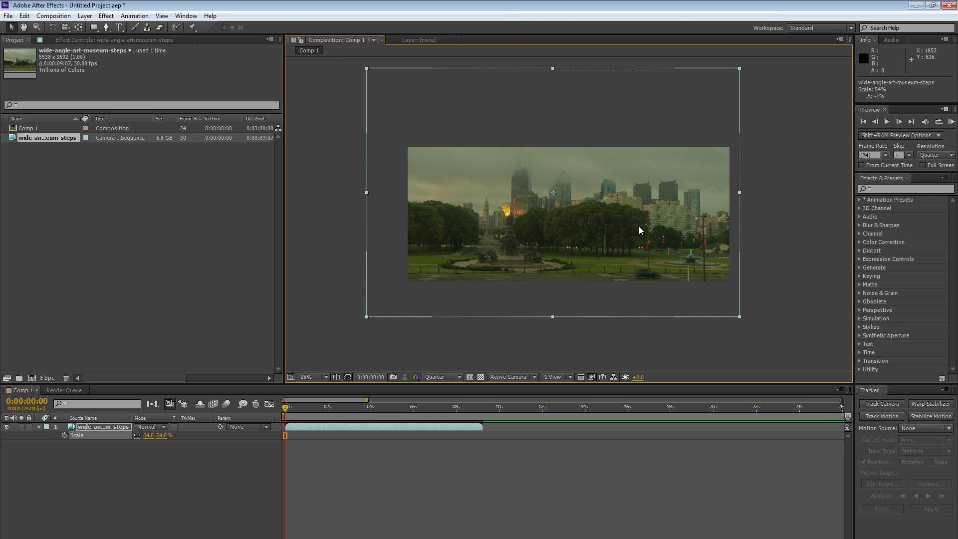
pyautogui.moveTo(618, 211); pyautogui.dragTo(615, 207)
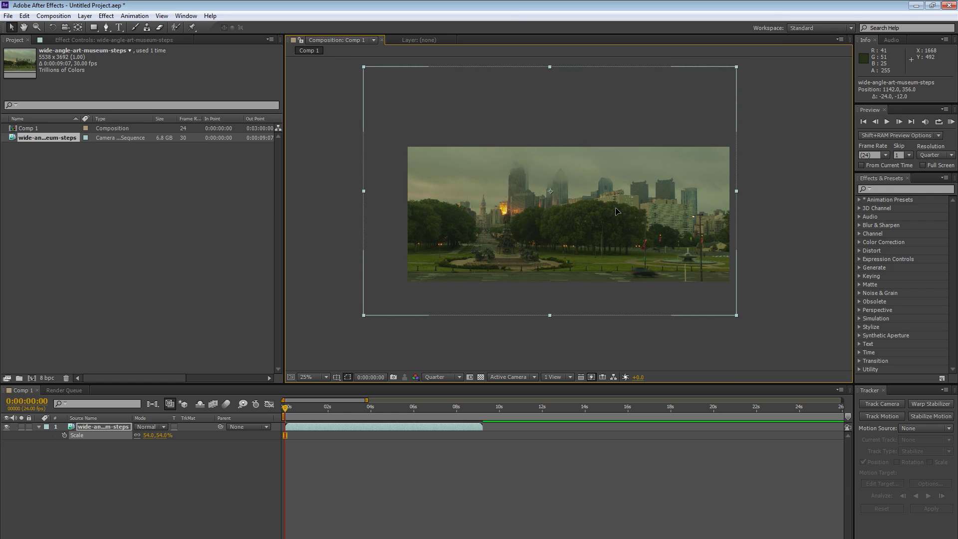
pyautogui.hotkey('shift', 'Down')
pyautogui.hotkey('shift', 'Down')
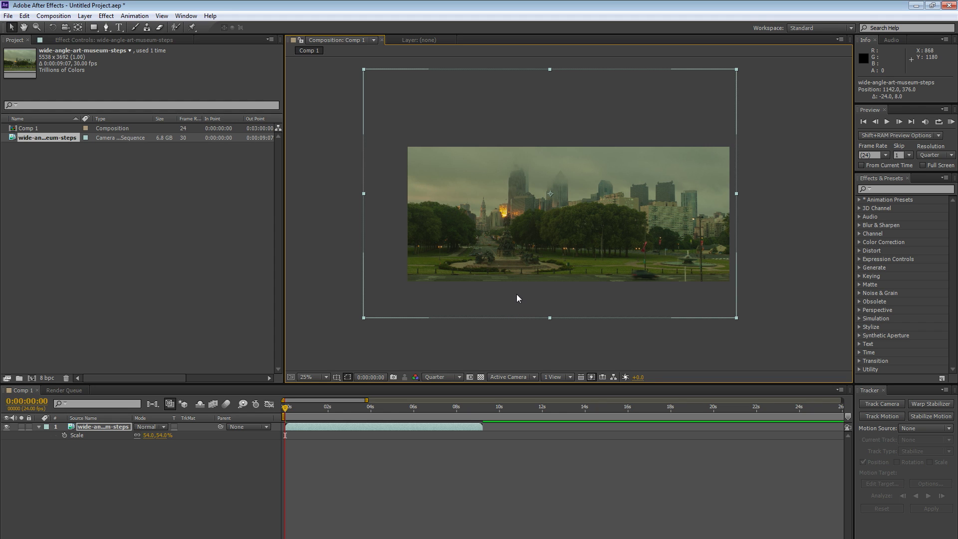
# Add a 54% Scale keyframe at 0 s and start a RAM preview of Comp 1
pyautogui.click(65, 435)
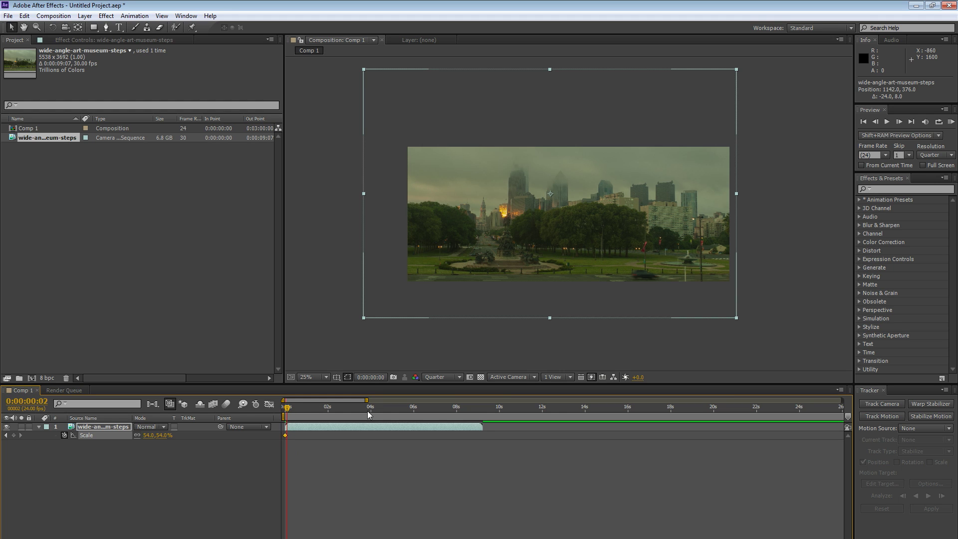
pyautogui.press('KP_0')
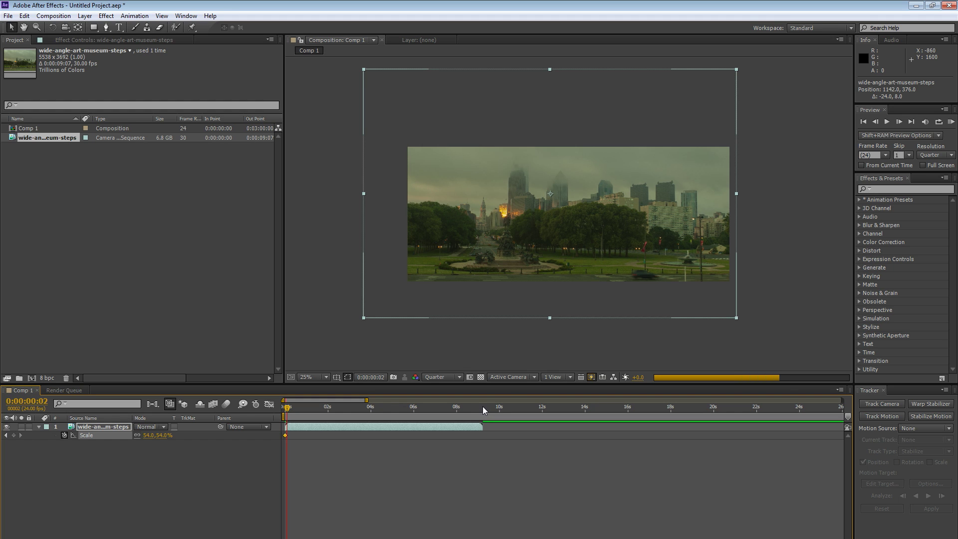
# Stop the preview, preview again, and stop at the footage's last frame, 0:00:09:05
pyautogui.click(482, 405)
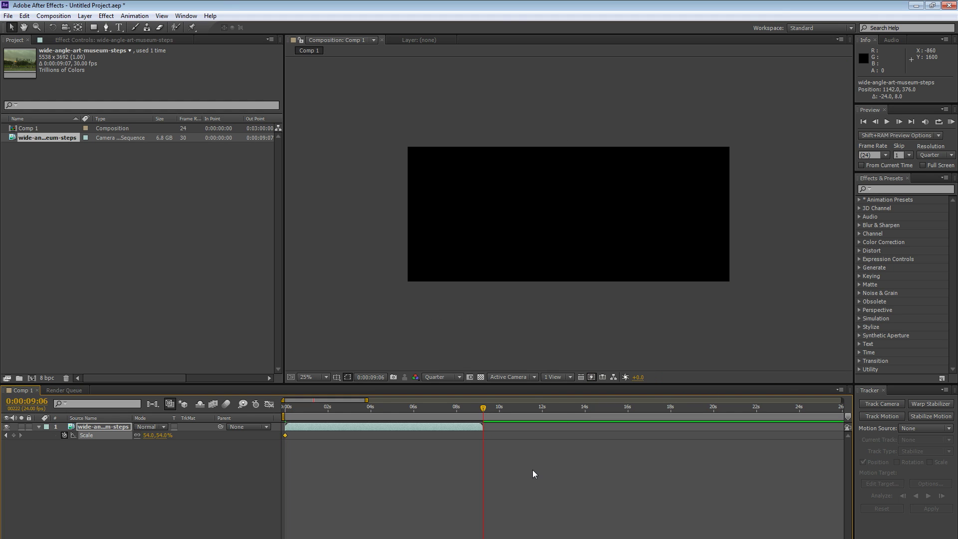
pyautogui.press('KP_0')
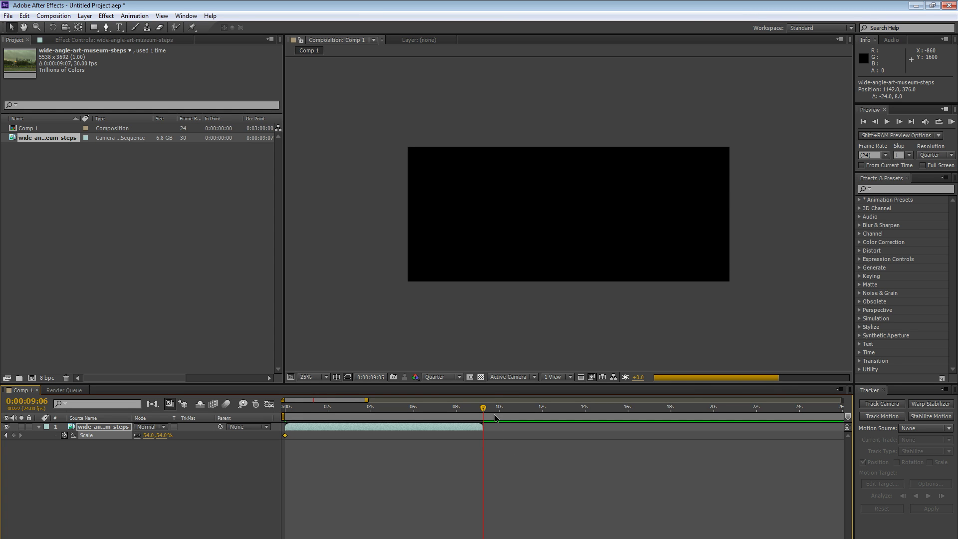
pyautogui.click(474, 438)
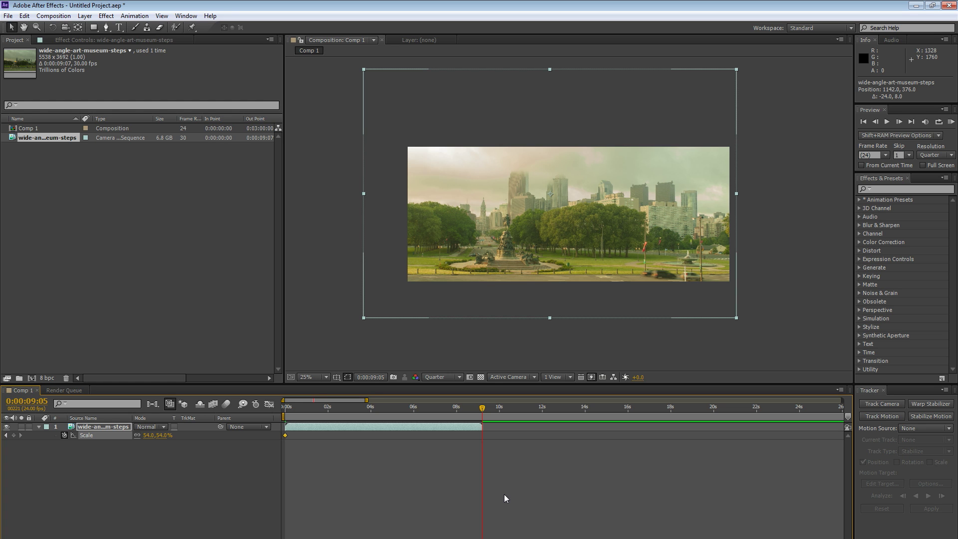
# Keyframe the layer's Scale at 57% at 0:00:09:05 for a subtle zoom
pyautogui.press('alt+shift+KP_Add')
pyautogui.press('alt+shift+KP_Add')
pyautogui.press('alt+shift+KP_Add')
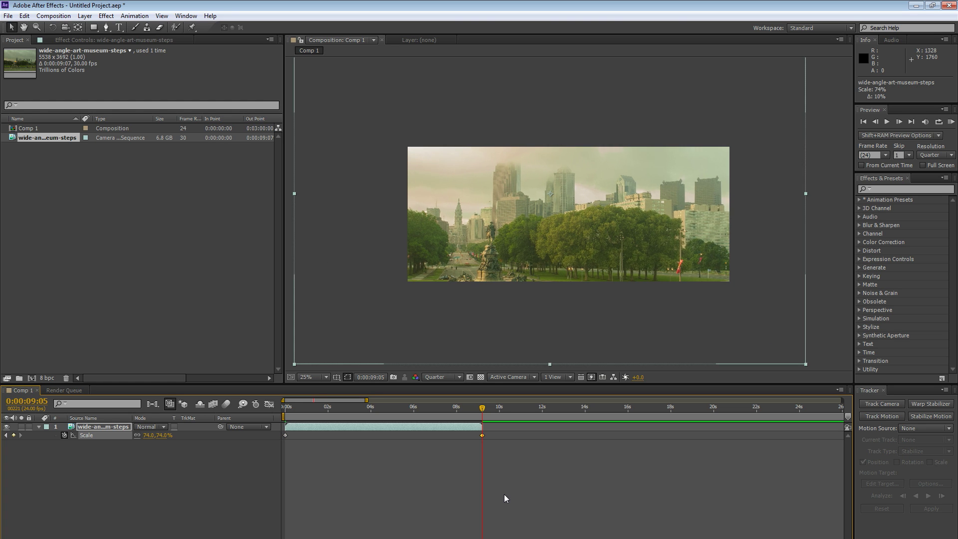
pyautogui.press('alt+shift+KP_Subtract')
pyautogui.press('alt+shift+KP_Subtract')
pyautogui.press('alt+shift+KP_Subtract')
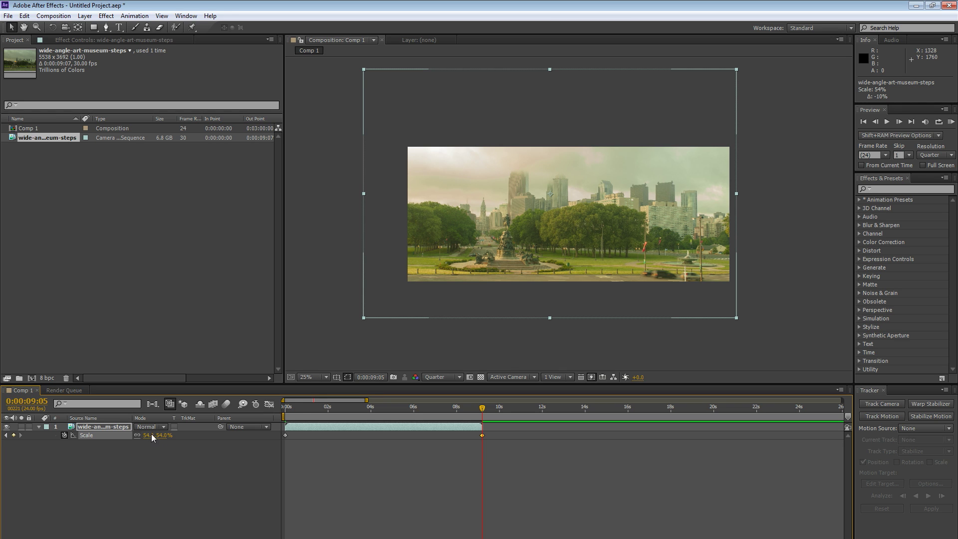
pyautogui.press('alt+KP_Add')
pyautogui.press('alt+KP_Add')
pyautogui.press('alt+KP_Add')
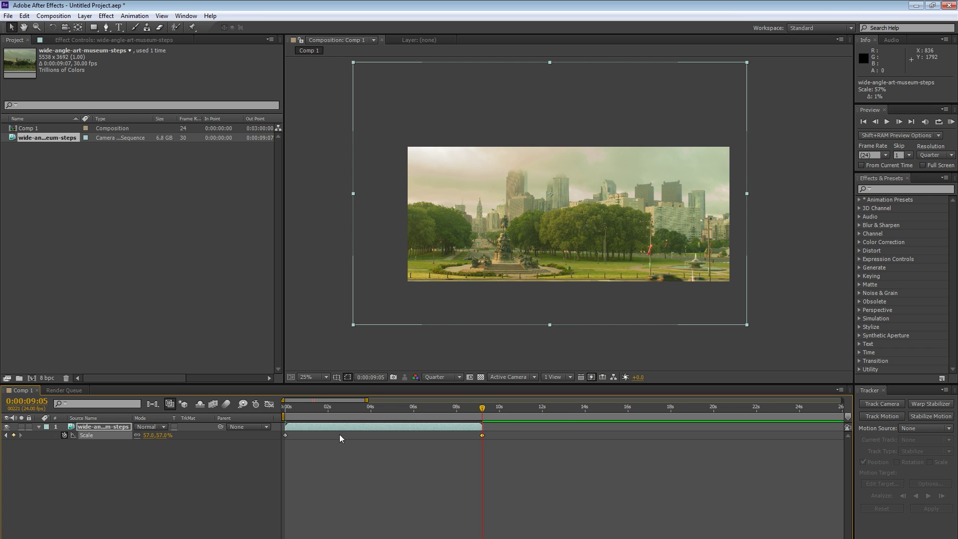
# Set a starting Position keyframe at 1142, 376 at 0 s, then return to 9:05
pyautogui.click(288, 408)
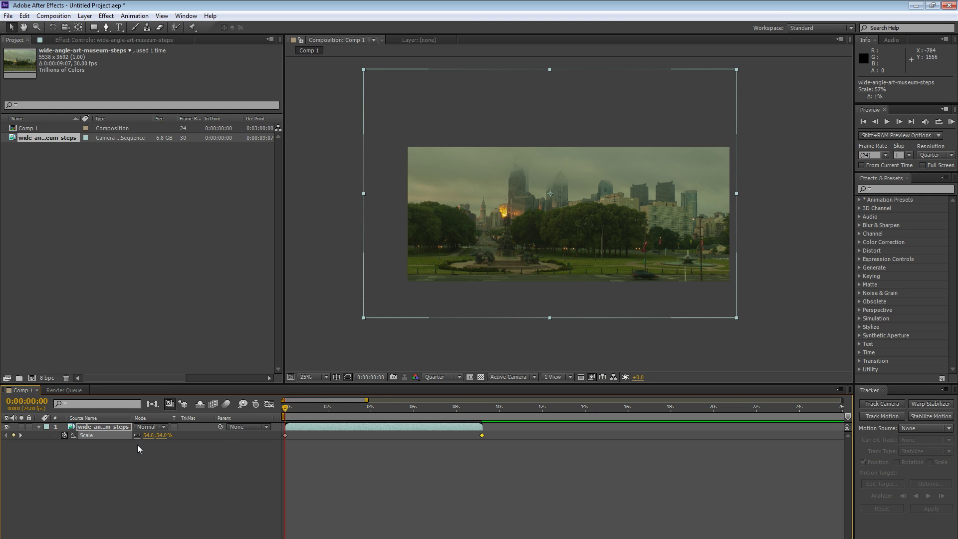
pyautogui.press('p')
pyautogui.click(65, 434)
pyautogui.click(483, 406)
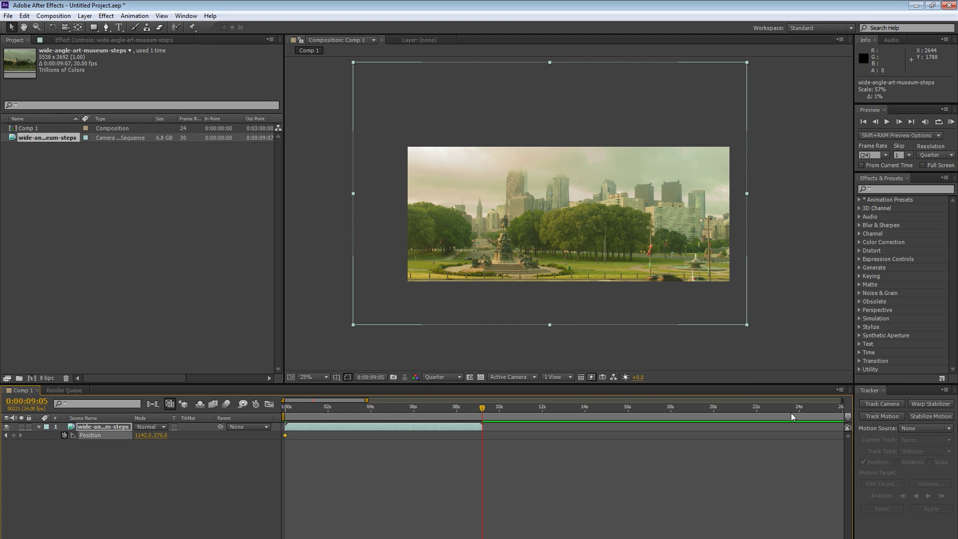
# Nudge the layer right to Position 1198, 376 at 9:05, then scrub back to review the motion
pyautogui.press('Right')
pyautogui.press('Right')
pyautogui.press('Right')
pyautogui.press('Right')
pyautogui.hotkey('shift', 'Right')
pyautogui.hotkey('shift', 'Right')
pyautogui.hotkey('shift', 'Right')
pyautogui.hotkey('shift', 'Right')
pyautogui.press('Right')
pyautogui.press('Right')
pyautogui.press('Right')
pyautogui.press('Right')
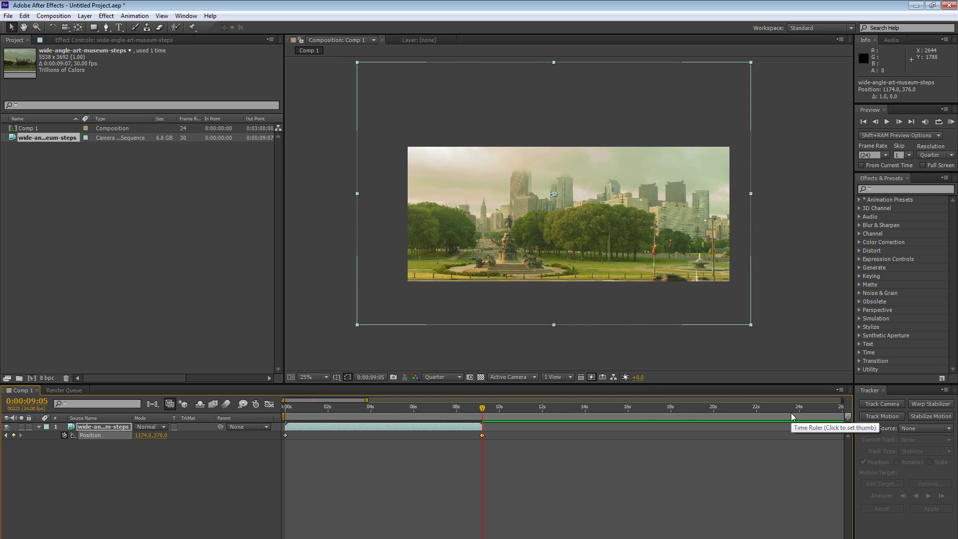
pyautogui.press('Right')
pyautogui.press('Right')
pyautogui.press('Right')
pyautogui.press('Right')
pyautogui.press('Right')
pyautogui.press('Right')
pyautogui.press('Right')
pyautogui.press('Right')
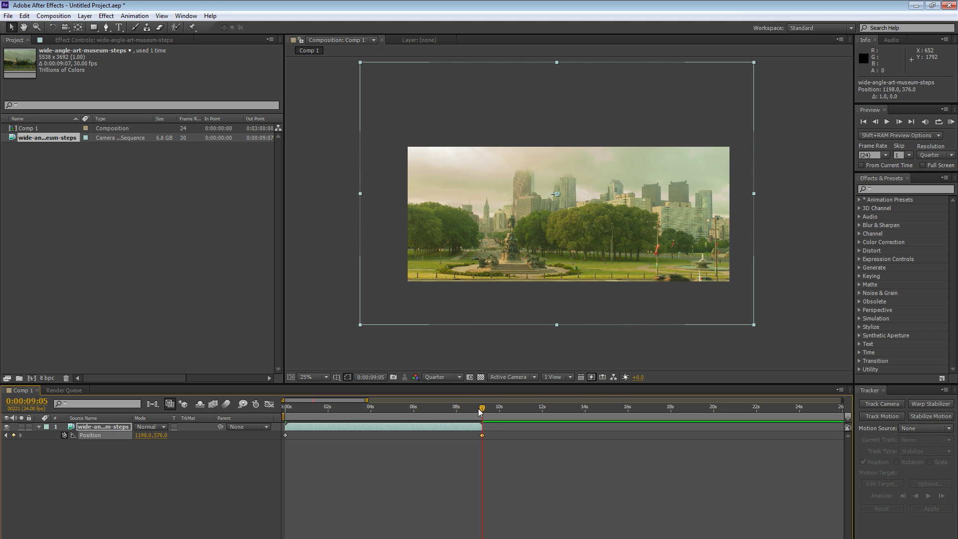
pyautogui.moveTo(354, 408); pyautogui.dragTo(279, 408)
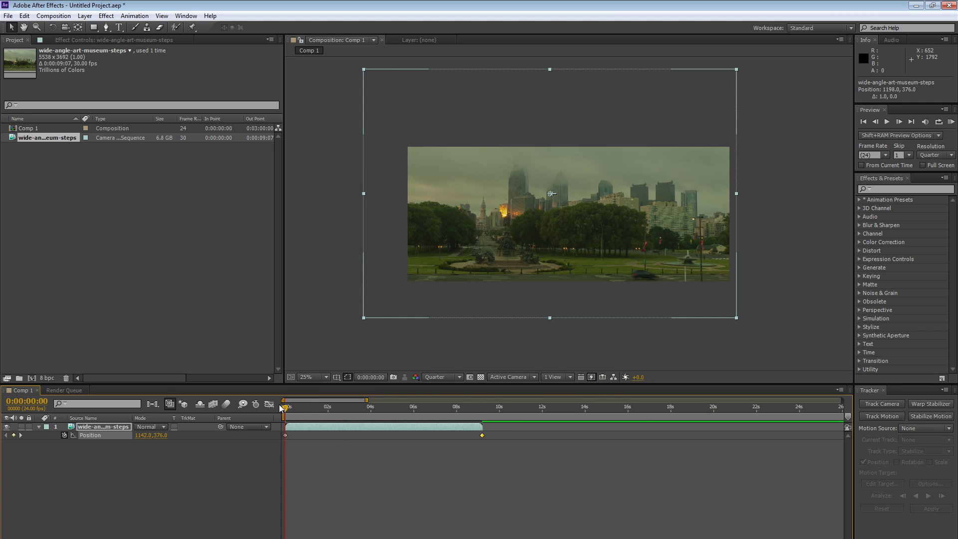